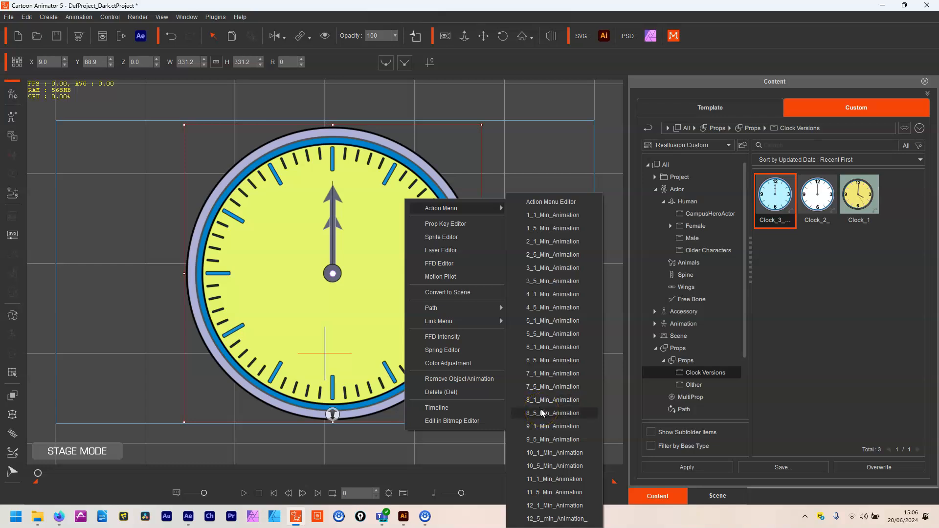
- Play the clock's 7_1_Min_Animation action, stop the playback and undo the applied action
click(548, 373)
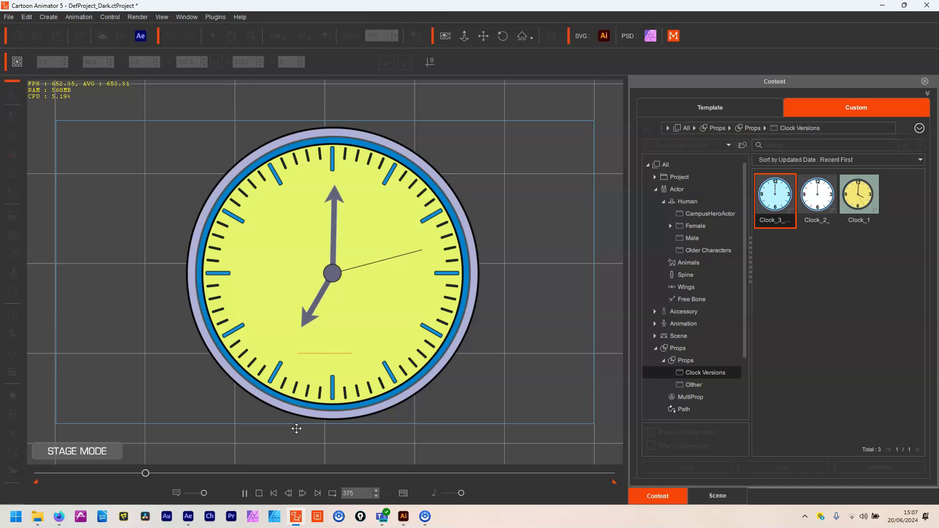
click(260, 494)
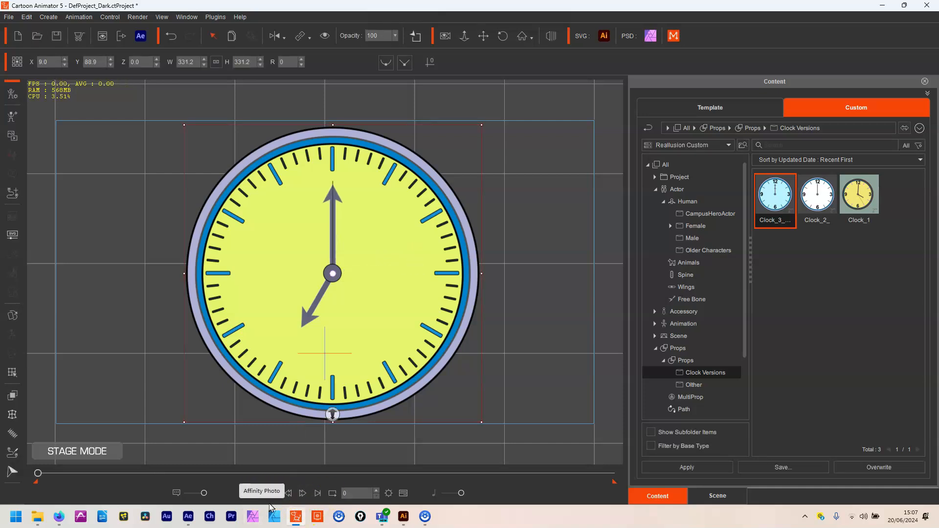
key(ctrl+z)
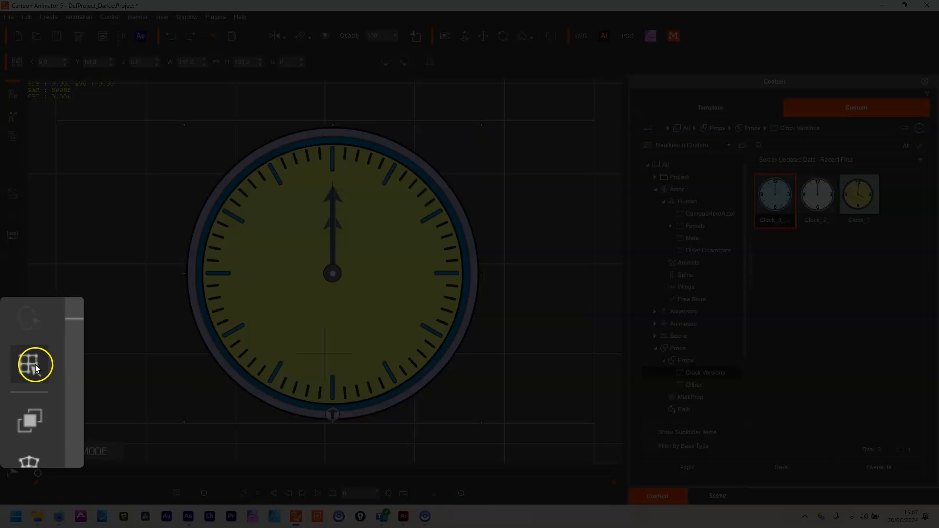
- In the Prop Key Editor, set the rotation of the Mins hand to 120 and the Hours hand to 180
click(13, 415)
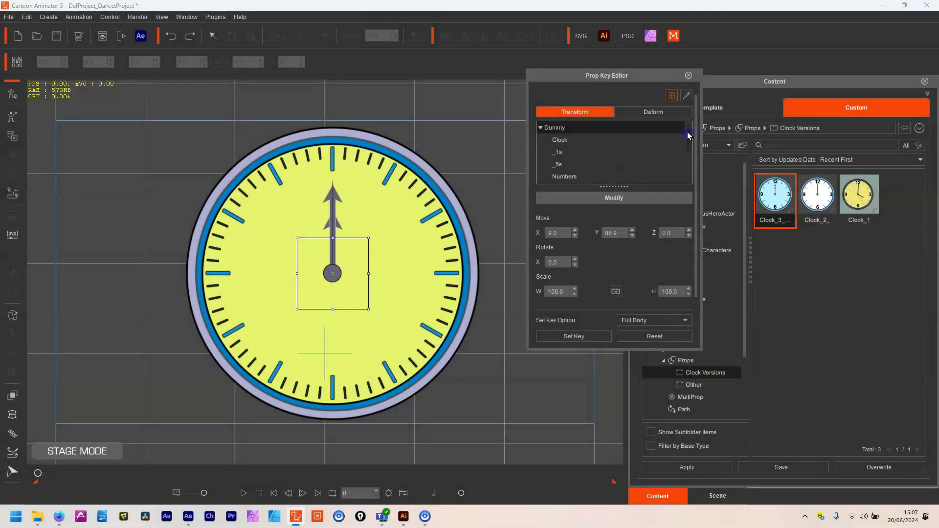
scroll(686, 135, down, 2)
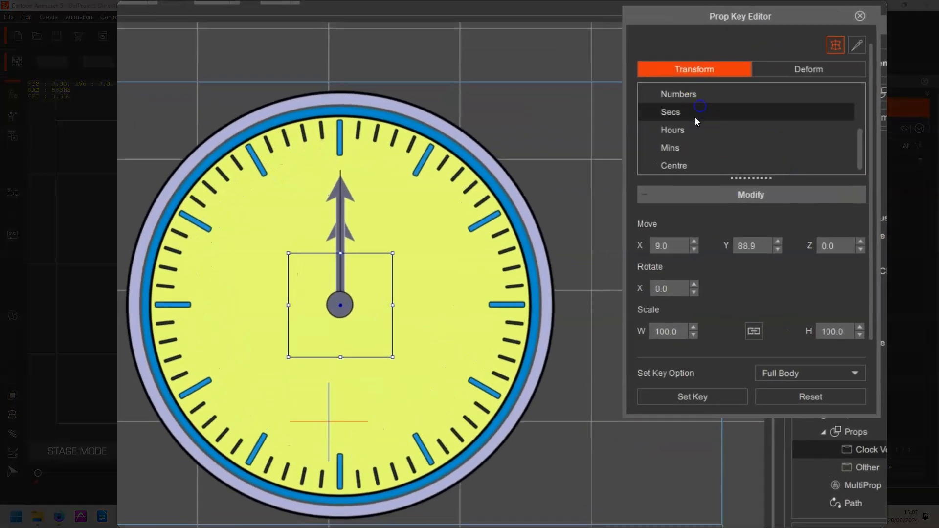
click(690, 147)
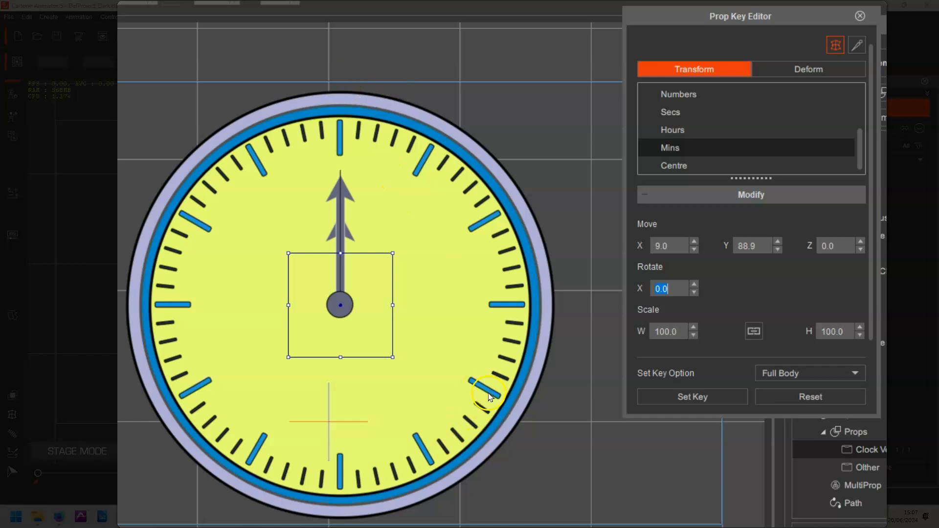
text(120)
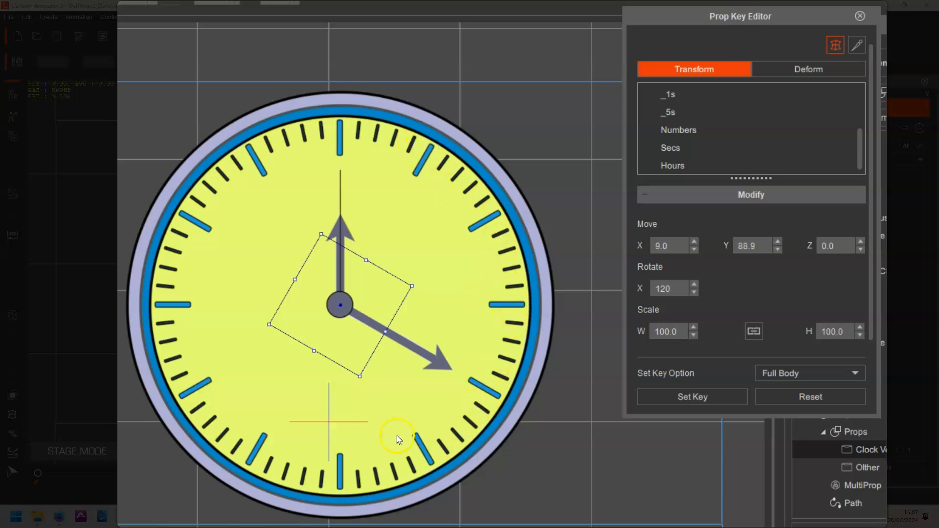
click(724, 169)
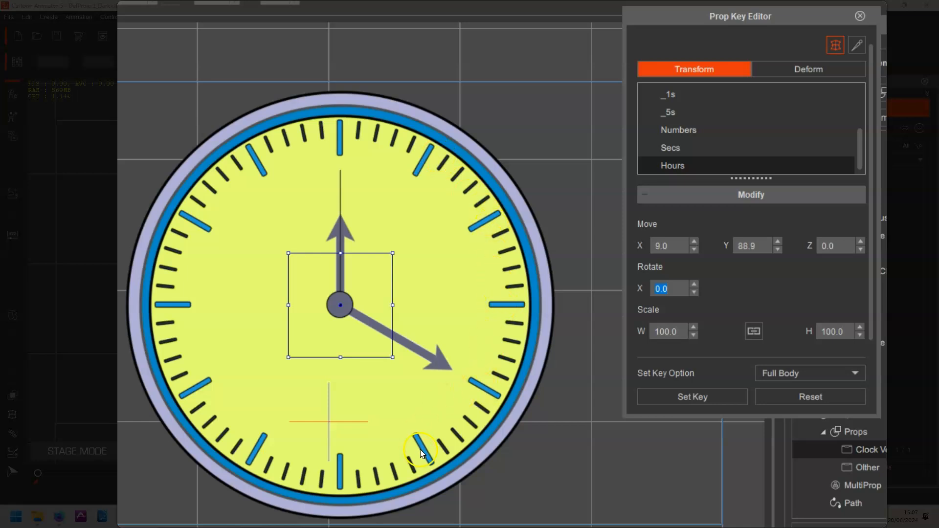
text(180)
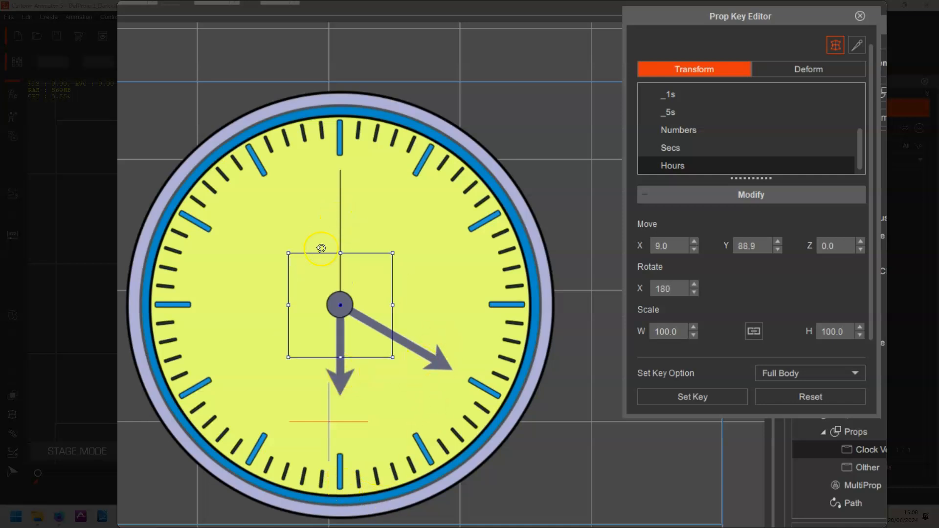
- Key the Secs hand at frame 900 with a rotation of 180 and scrub the timeline to check its motion
click(688, 147)
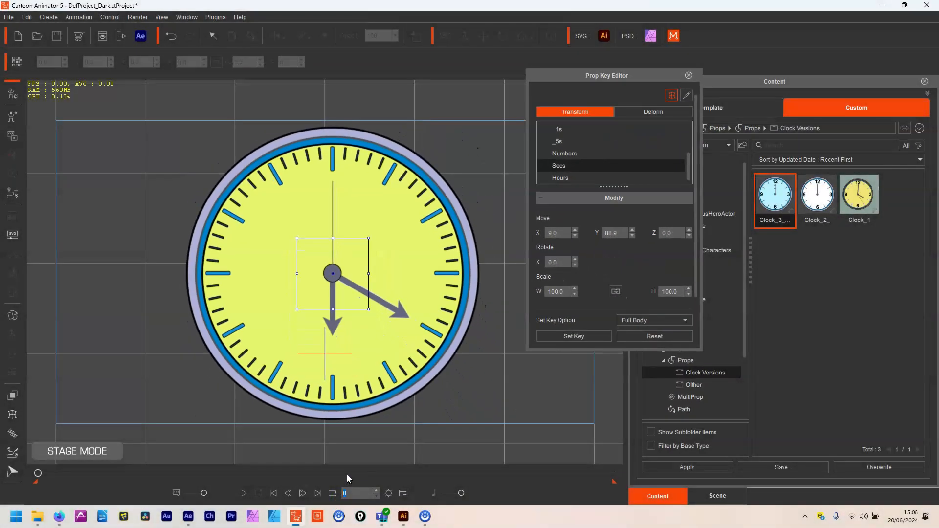
text(900)
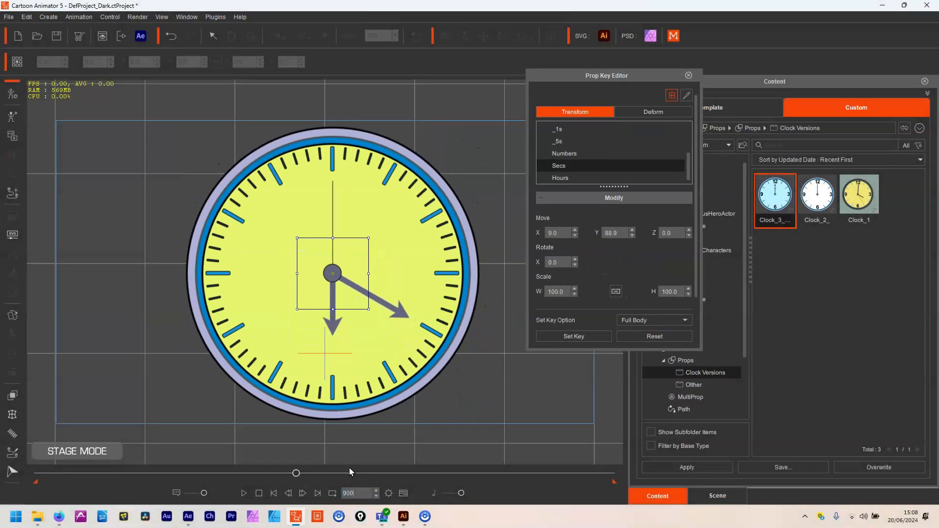
click(352, 515)
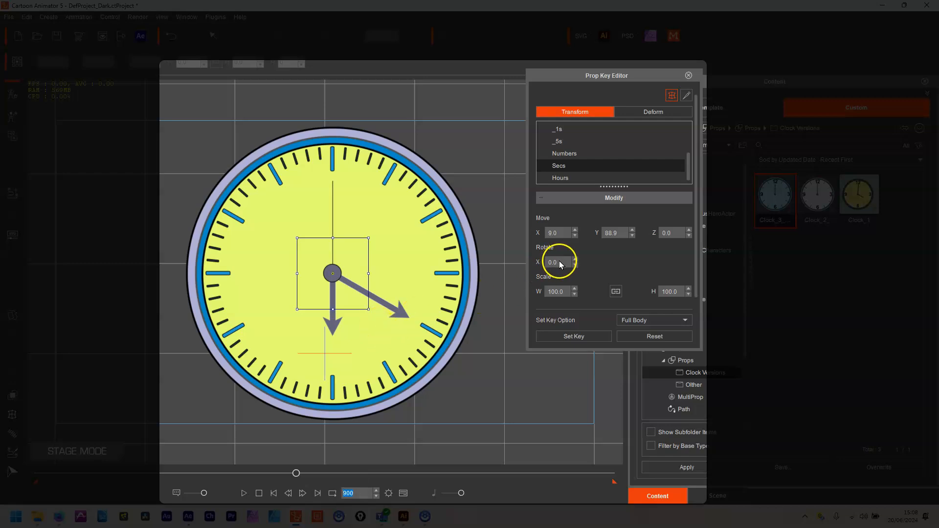
click(544, 264)
drag(545, 264, 562, 264)
text(180)
key(Return)
drag(298, 473, 209, 477)
drag(125, 482, 204, 493)
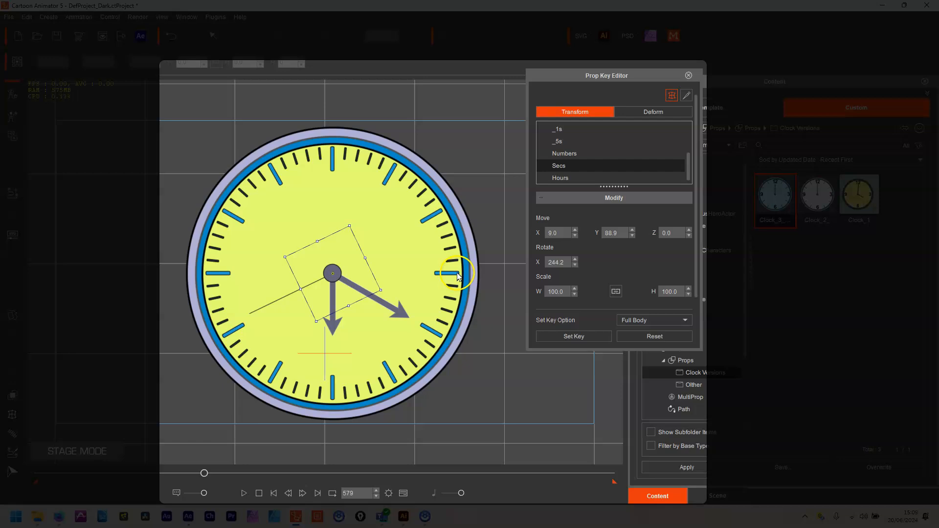
- Key the Secs hand at frame 450 with a rotation of 90 and scrub through the motion
double_click(348, 493)
double_click(339, 493)
text(4)
key(Return)
text(50)
key(Return)
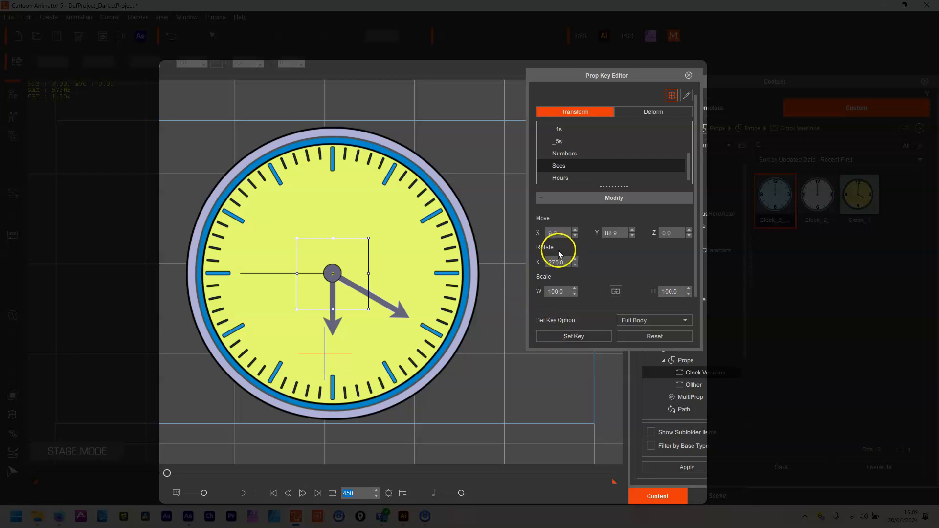
double_click(555, 264)
text(90)
key(Return)
drag(198, 467, 328, 510)
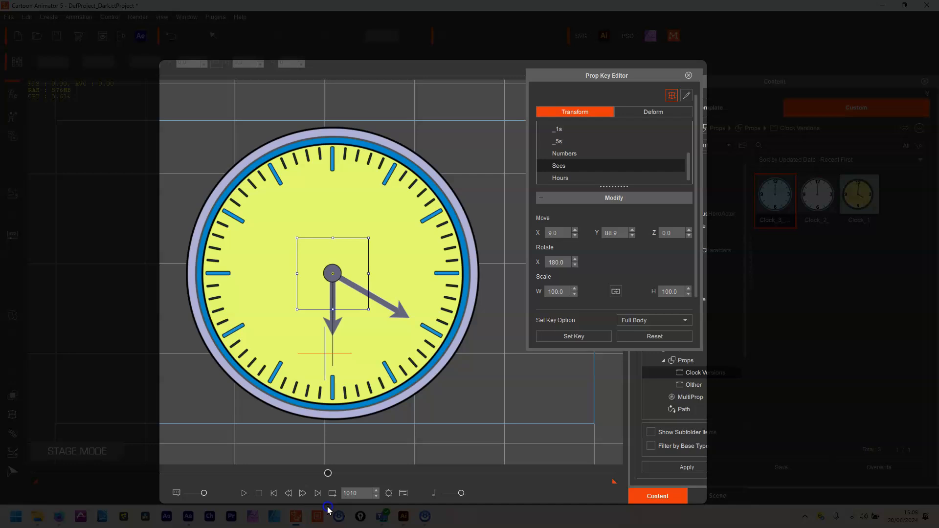
- Key the Secs hand at frame 1350 with a rotation of 270
click(358, 493)
text(1350)
click(561, 263)
text(270)
click(554, 295)
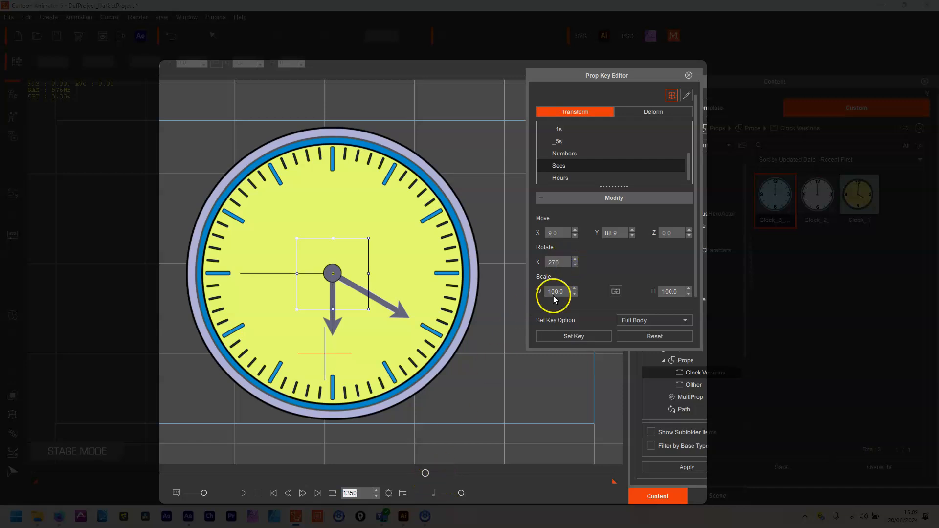
- Key the Secs hand at frame 1800 with a rotation of 0 and scrub past that frame to check it
click(564, 264)
click(365, 495)
click(362, 494)
text(1)
key(Return)
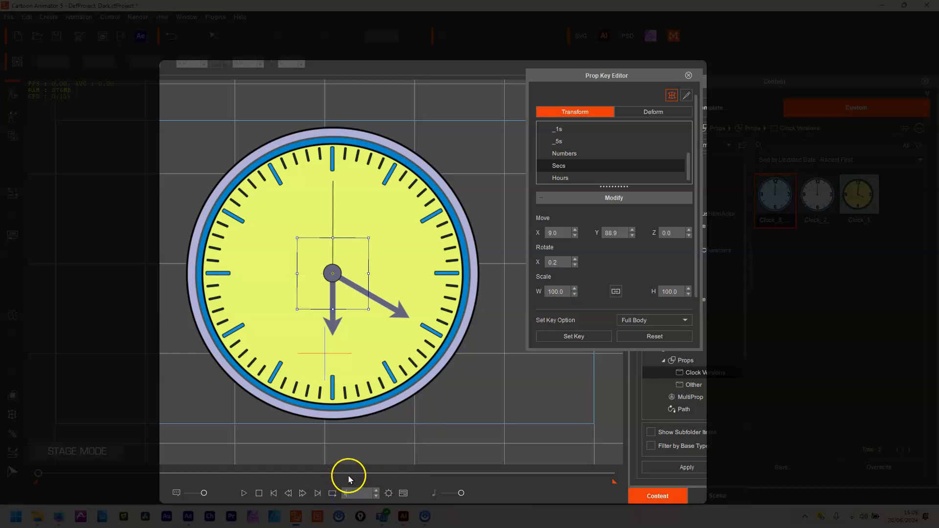
click(362, 494)
text(1800)
key(Return)
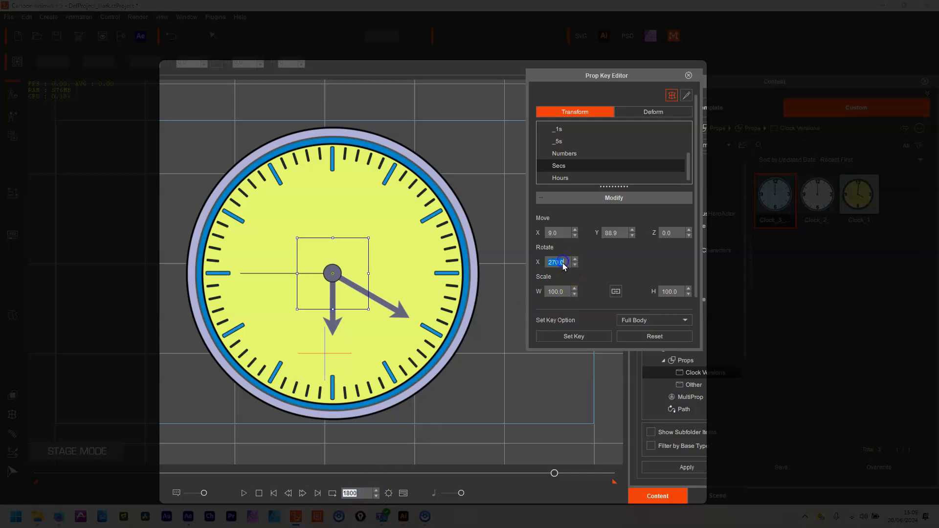
text(0)
key(Return)
mouse_move(554, 473)
mouse_down()
mouse_move(219, 504)
mouse_move(42, 507)
mouse_move(518, 499)
mouse_move(577, 509)
mouse_move(587, 520)
mouse_move(57, 489)
mouse_move(562, 480)
mouse_up()
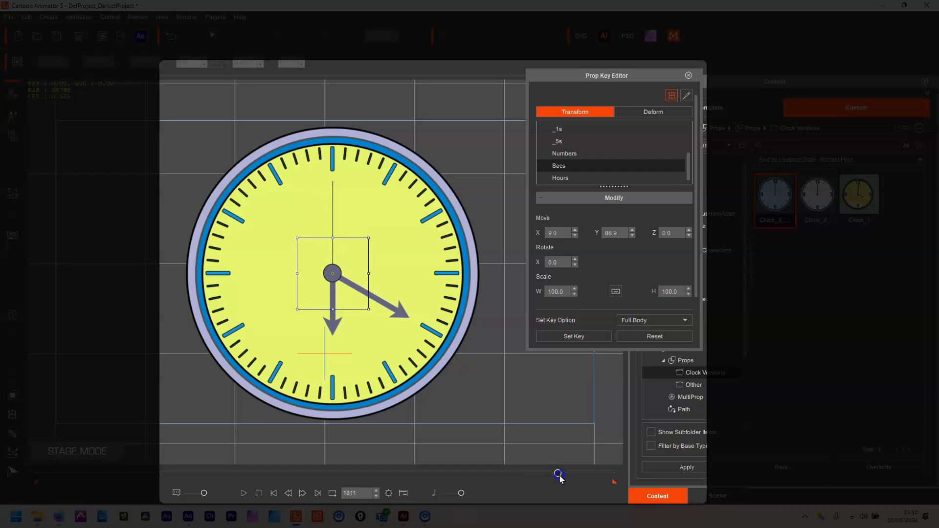